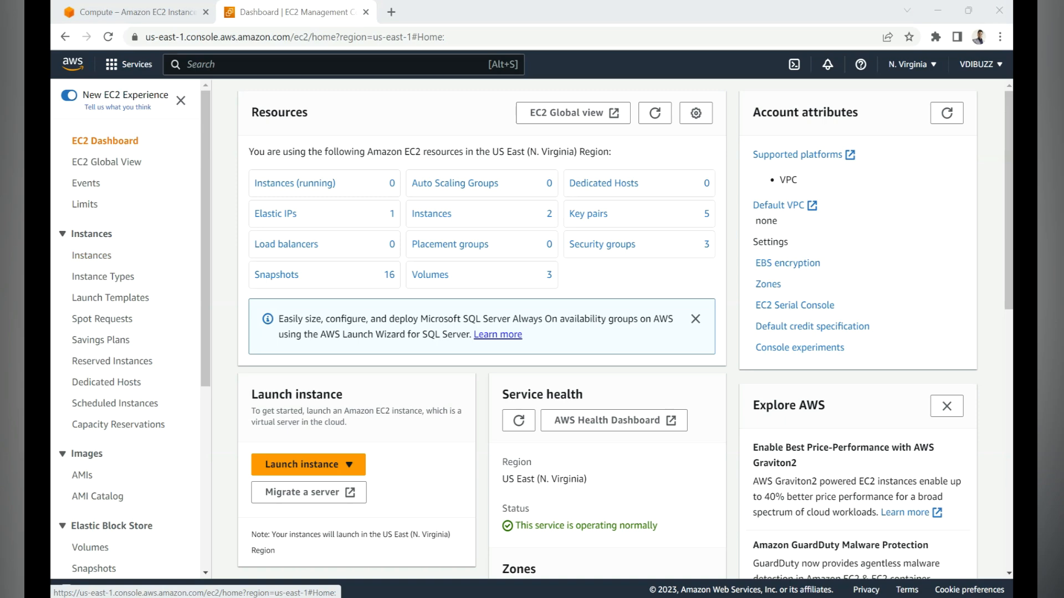
Step: Open the EC2 Instances list and start launching a new instance
{"action": "left_click", "coordinate": [233, 64]}
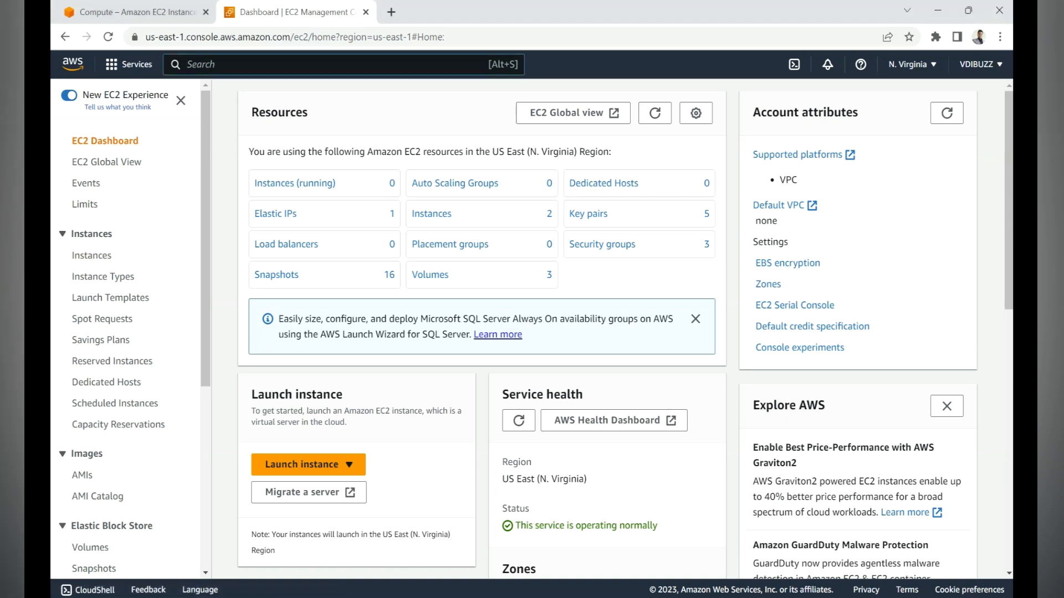
{"action": "type", "text": "ec2"}
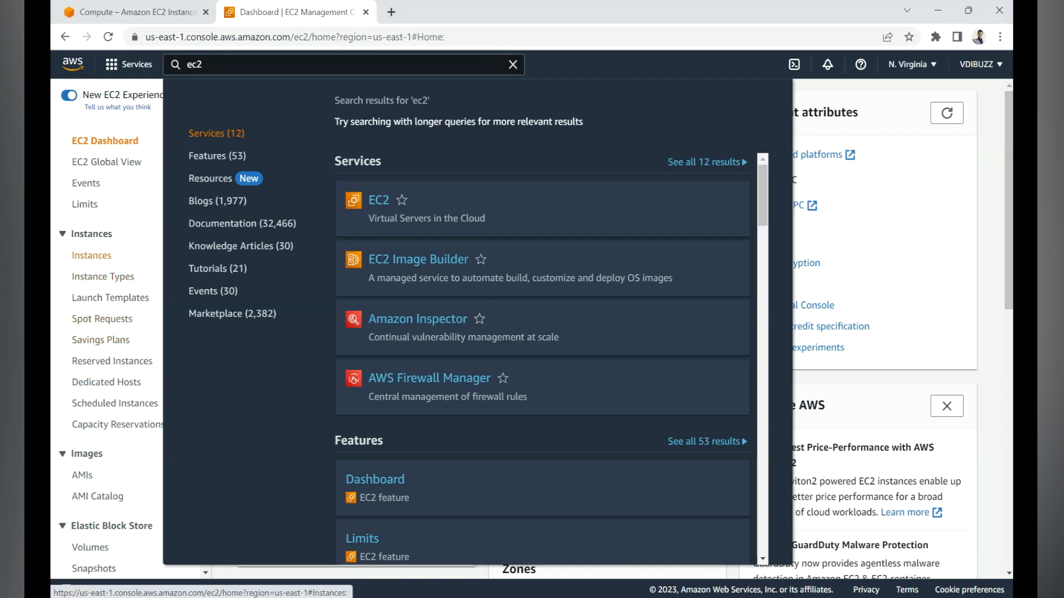
{"action": "left_click", "coordinate": [91, 256]}
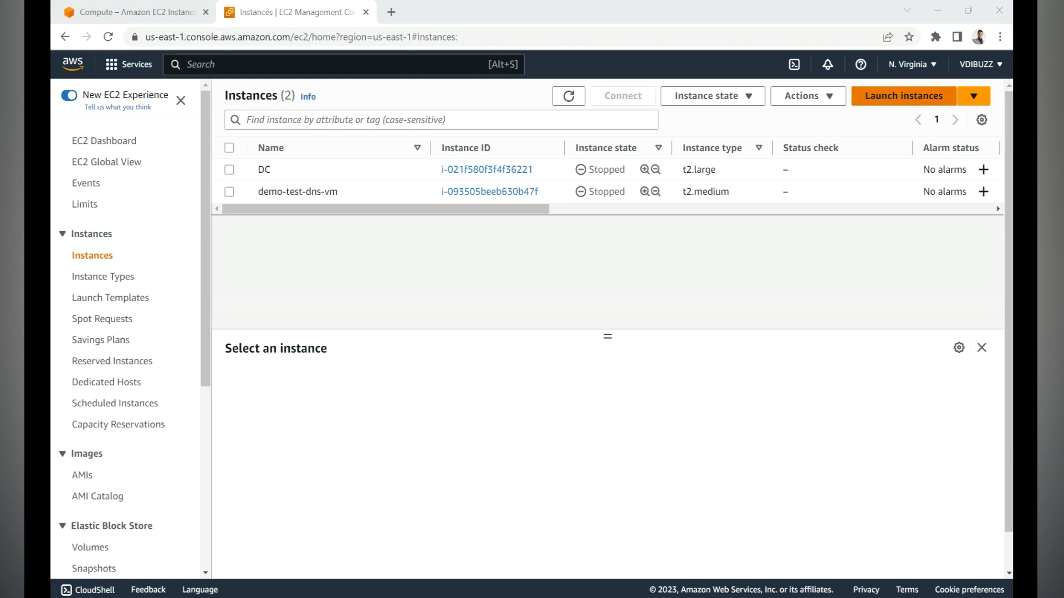
{"action": "left_click", "coordinate": [904, 96]}
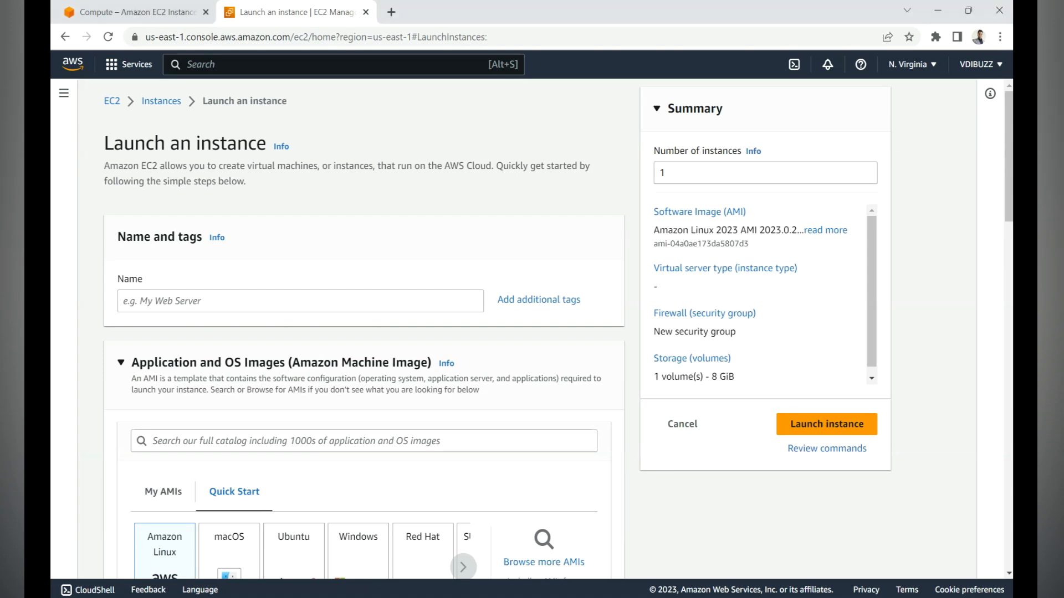
Step: Name the new instance Demo-VM
{"action": "left_click", "coordinate": [301, 302]}
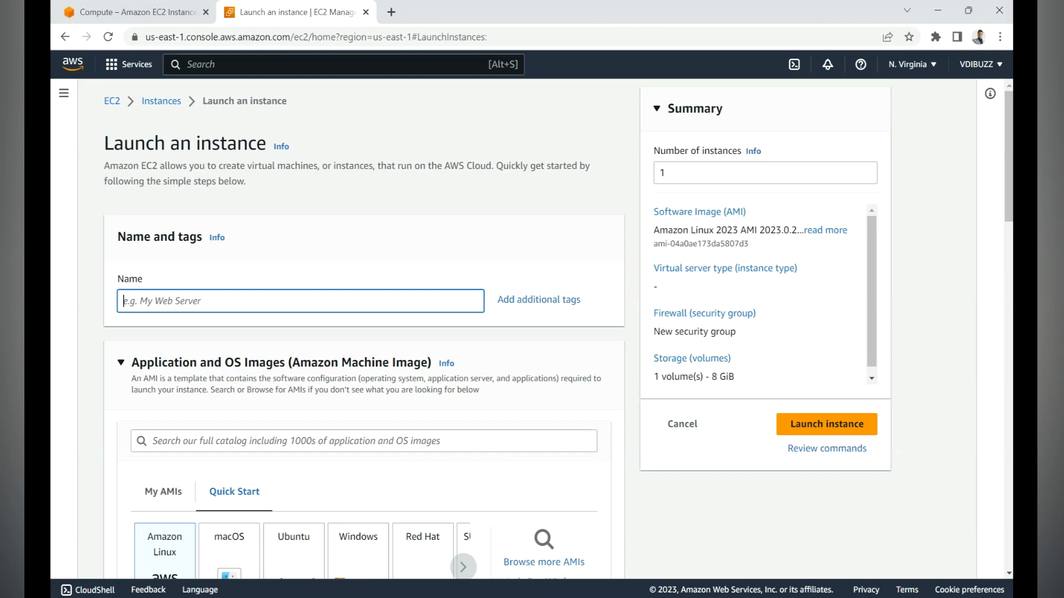
{"action": "type", "text": "Dem"}
{"action": "type", "text": "o-VM"}
Step: Choose the Windows quick-start image for the instance, with Microsoft Windows Server 2022 Base as the AMI
{"action": "scroll", "coordinate": [364, 332], "scroll_direction": "down", "scroll_amount": 1}
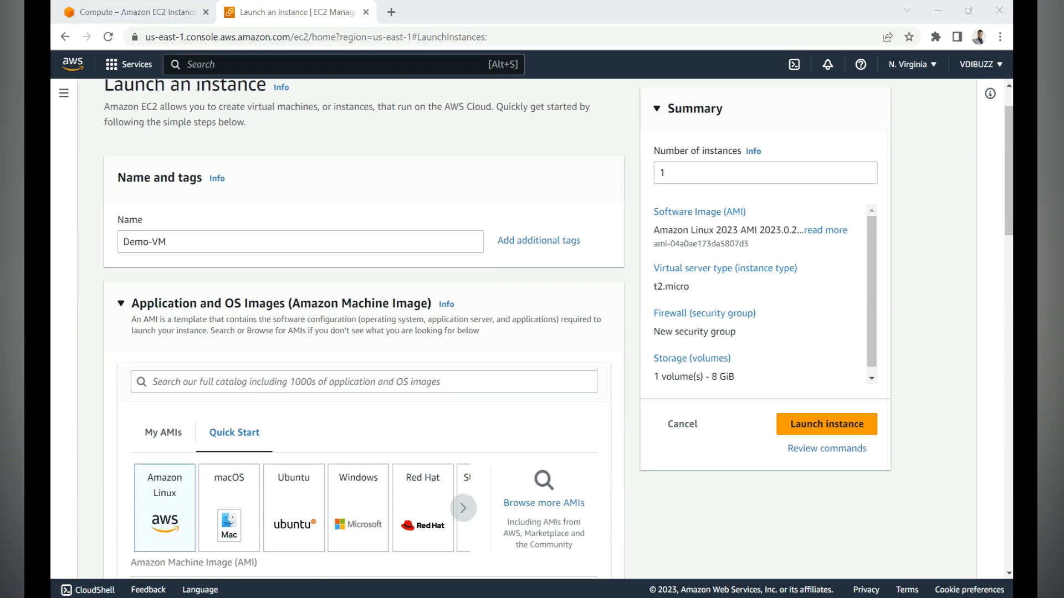
{"action": "scroll", "coordinate": [364, 333], "scroll_direction": "down", "scroll_amount": 2}
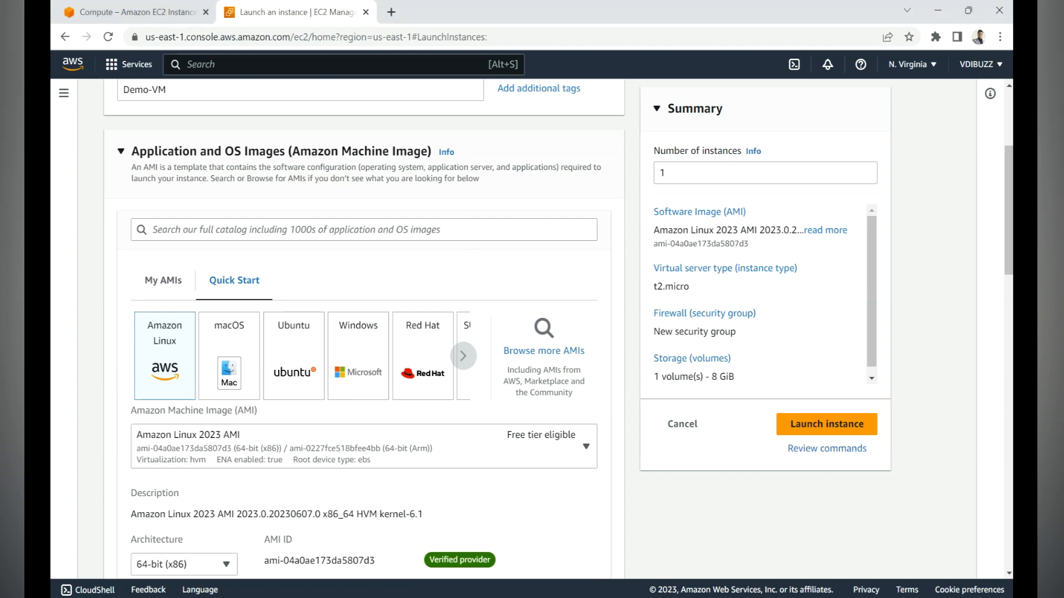
{"action": "left_click", "coordinate": [368, 374]}
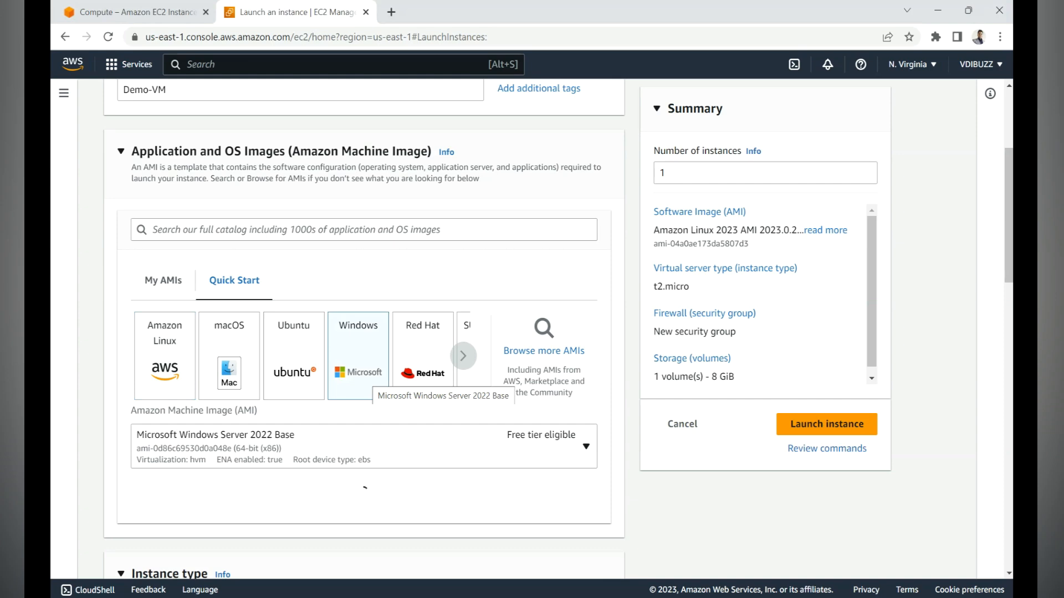
{"action": "scroll", "coordinate": [364, 277], "scroll_direction": "down", "scroll_amount": 3}
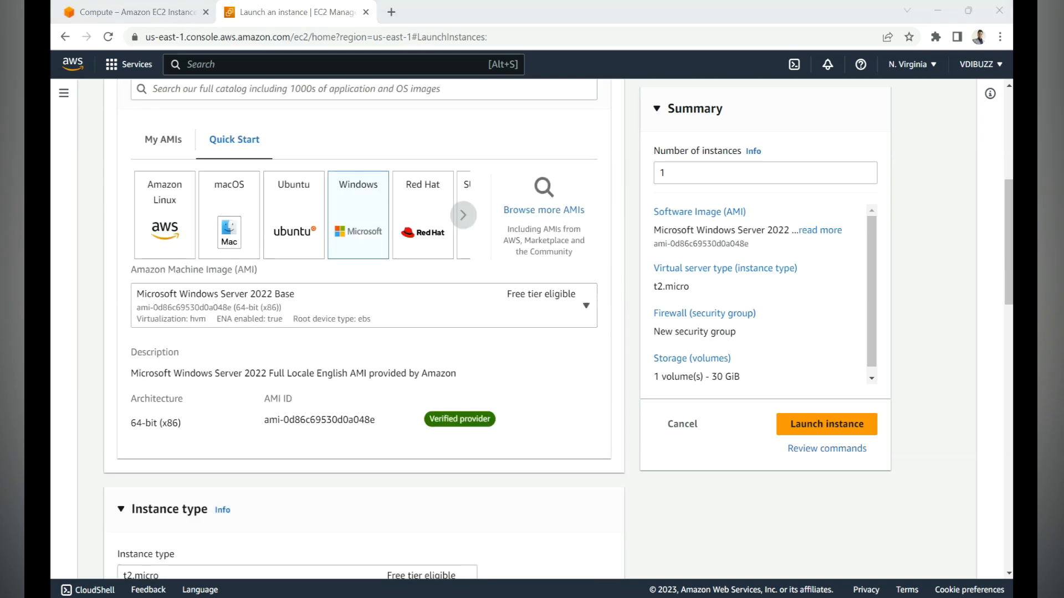
{"action": "left_click", "coordinate": [364, 305]}
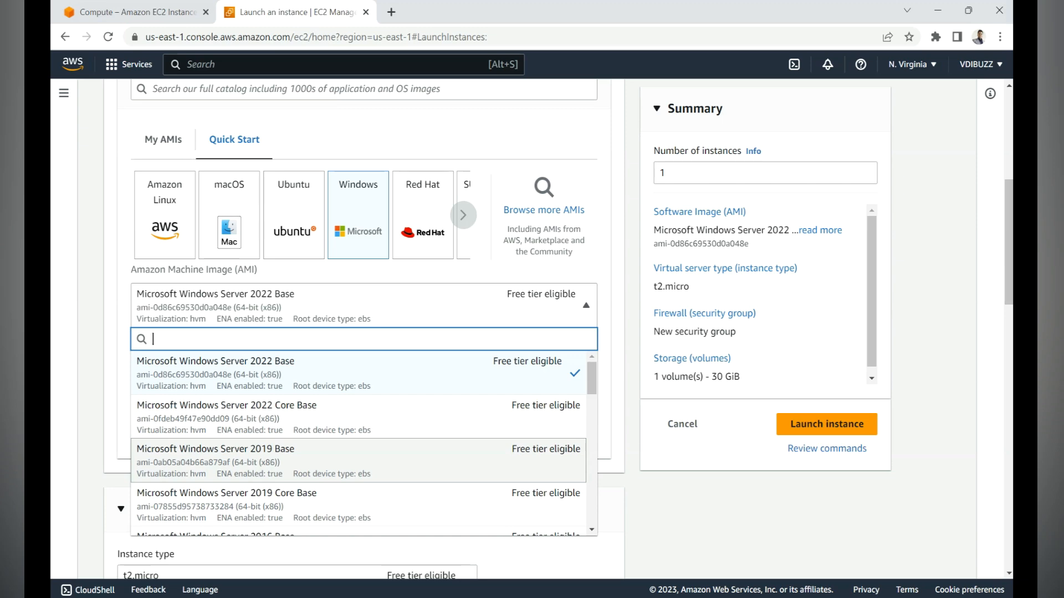
{"action": "scroll", "coordinate": [358, 451], "scroll_direction": "down", "scroll_amount": 3}
{"action": "scroll", "coordinate": [358, 451], "scroll_direction": "up", "scroll_amount": 5}
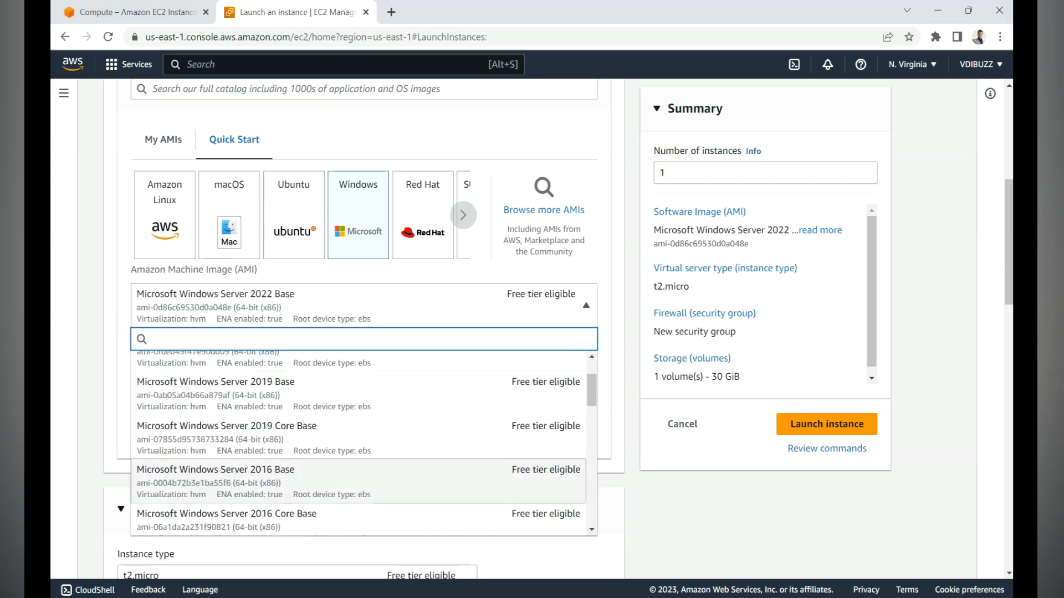
{"action": "scroll", "coordinate": [358, 498], "scroll_direction": "down", "scroll_amount": 3}
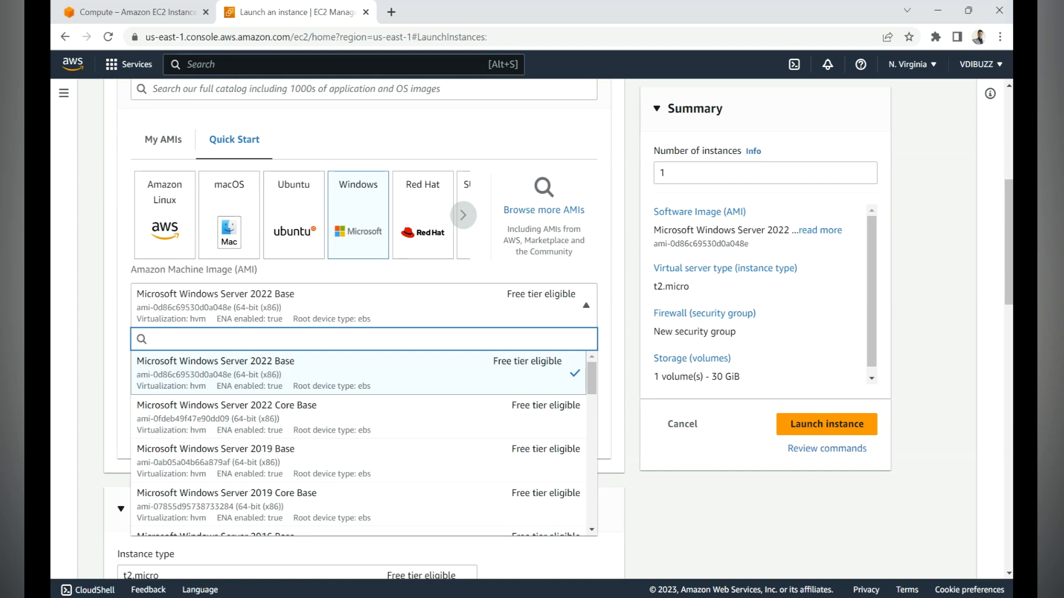
Step: Set the instance type to t2.medium
{"action": "scroll", "coordinate": [358, 388], "scroll_direction": "down", "scroll_amount": 4}
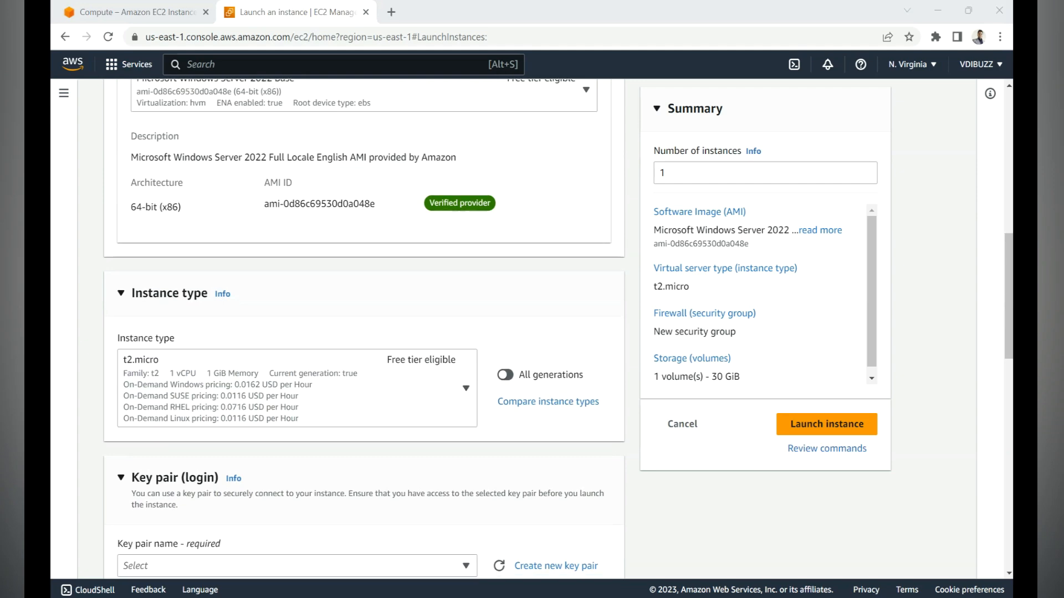
{"action": "scroll", "coordinate": [363, 332], "scroll_direction": "down", "scroll_amount": 3}
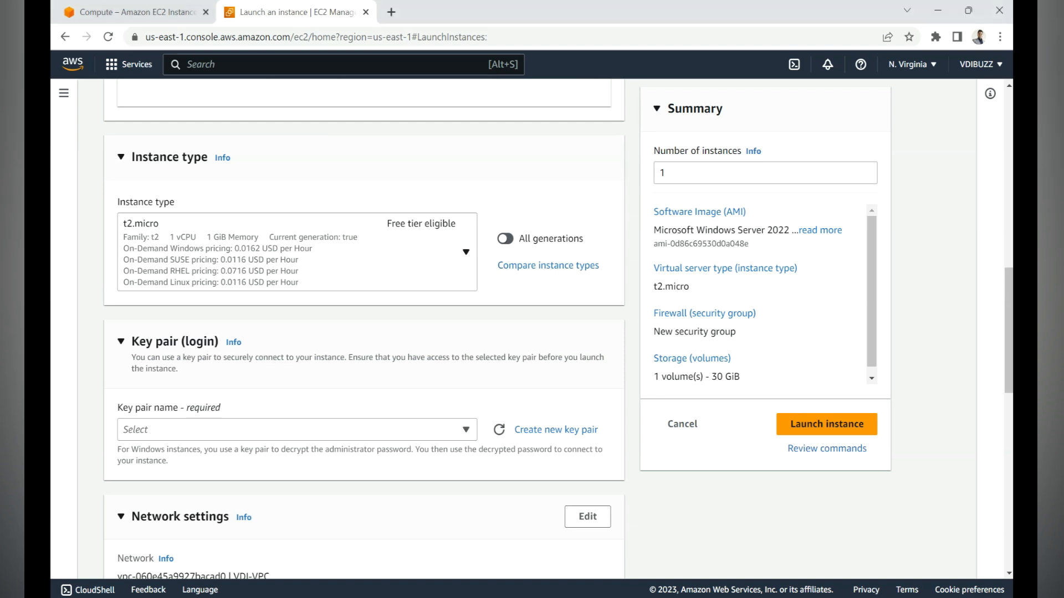
{"action": "left_click", "coordinate": [465, 253]}
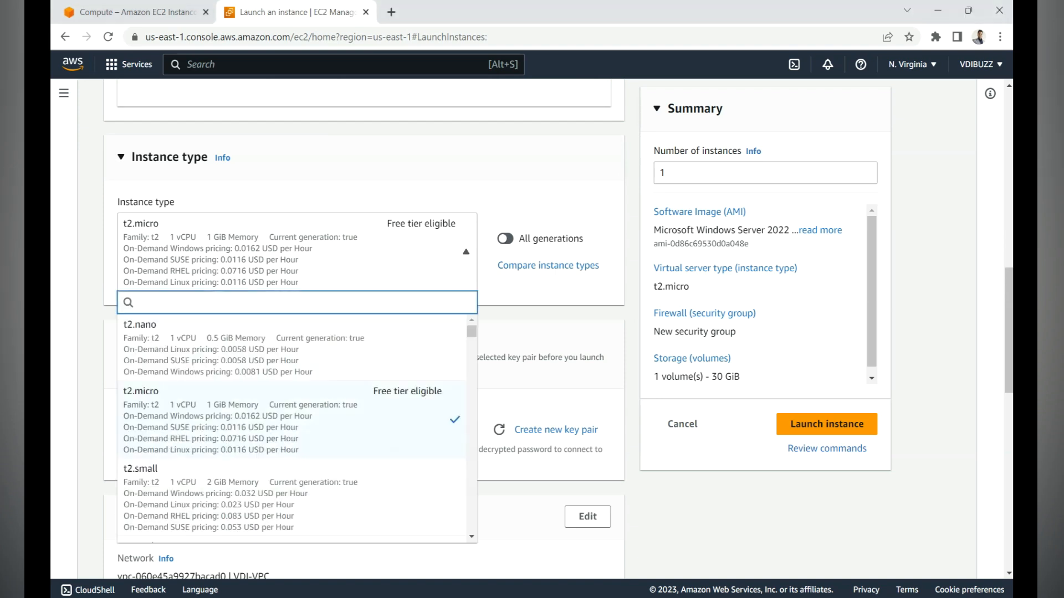
{"action": "scroll", "coordinate": [291, 430], "scroll_direction": "down", "scroll_amount": 3}
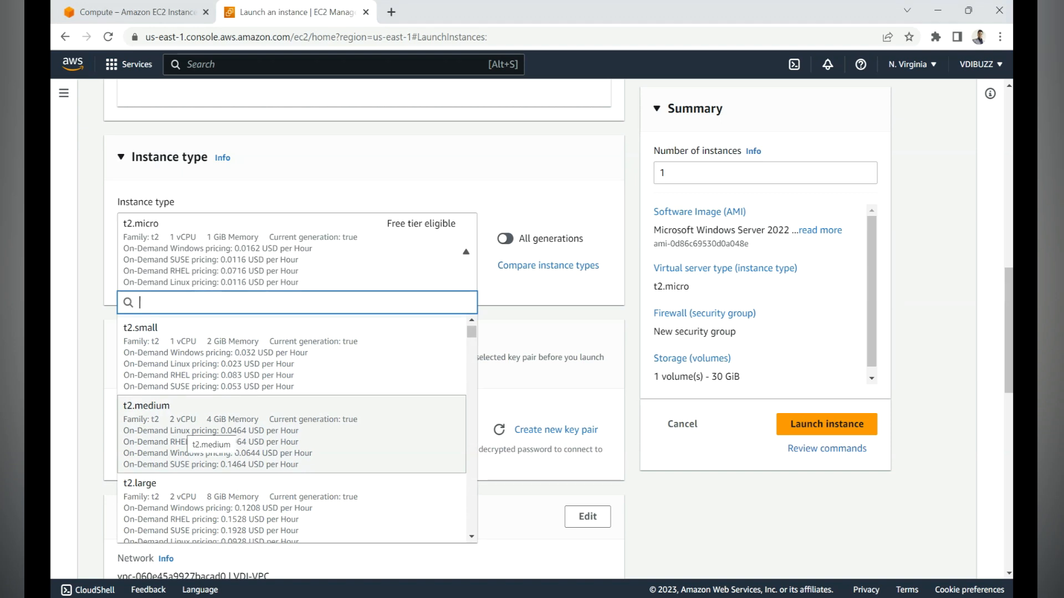
{"action": "left_click", "coordinate": [291, 435]}
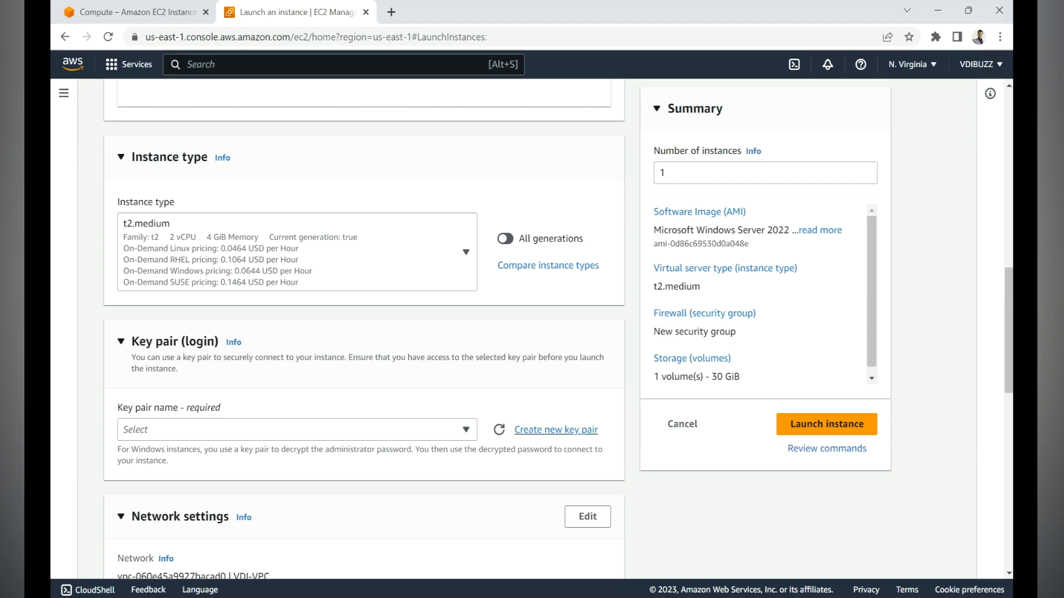
Step: Create a new RSA key pair named demo-aws in .pem format for logging in to the instance
{"action": "left_click", "coordinate": [556, 430]}
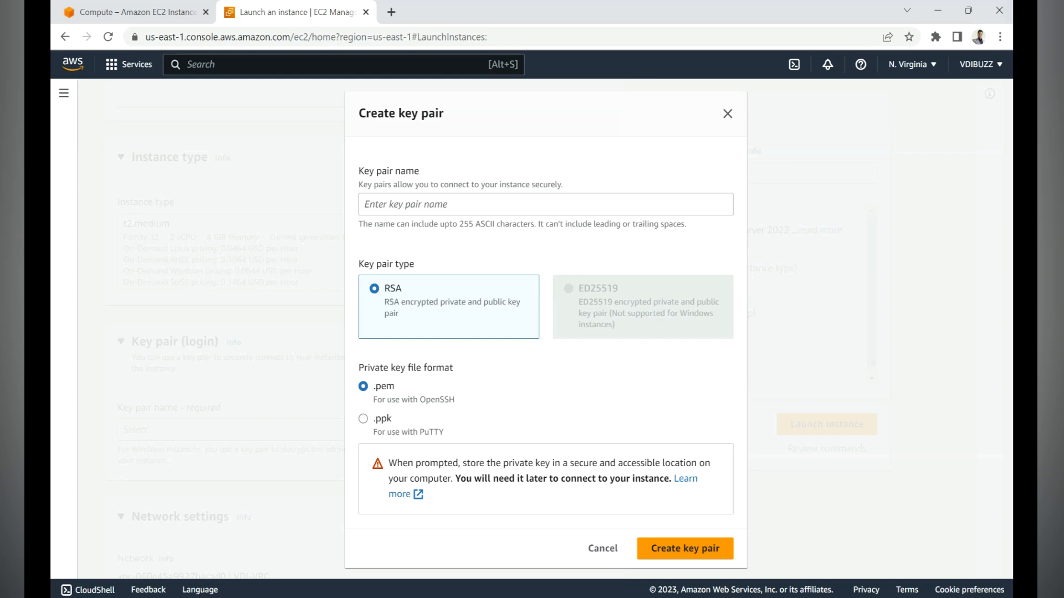
{"action": "left_click", "coordinate": [546, 204]}
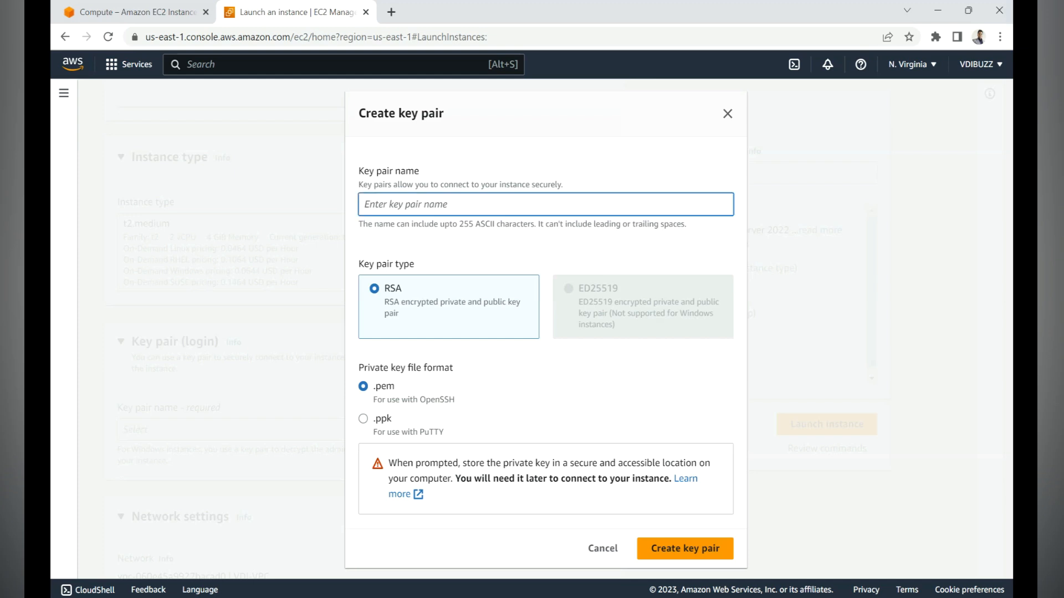
{"action": "type", "text": "demo-aws"}
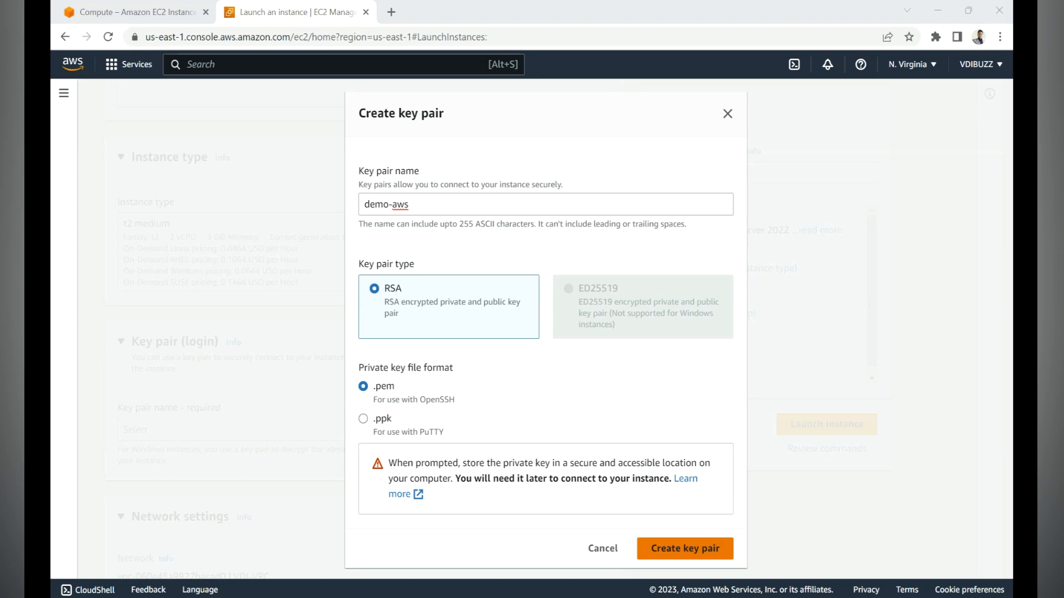
{"action": "left_click", "coordinate": [685, 549]}
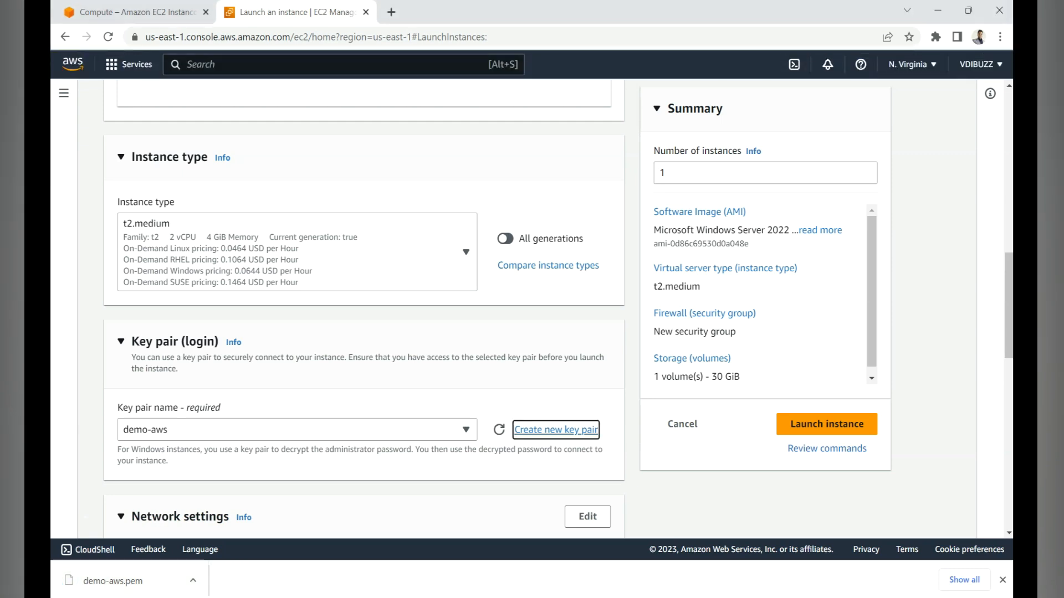
Step: Check the list of available key pairs, keeping demo-aws selected
{"action": "scroll", "coordinate": [364, 305], "scroll_direction": "down", "scroll_amount": 2}
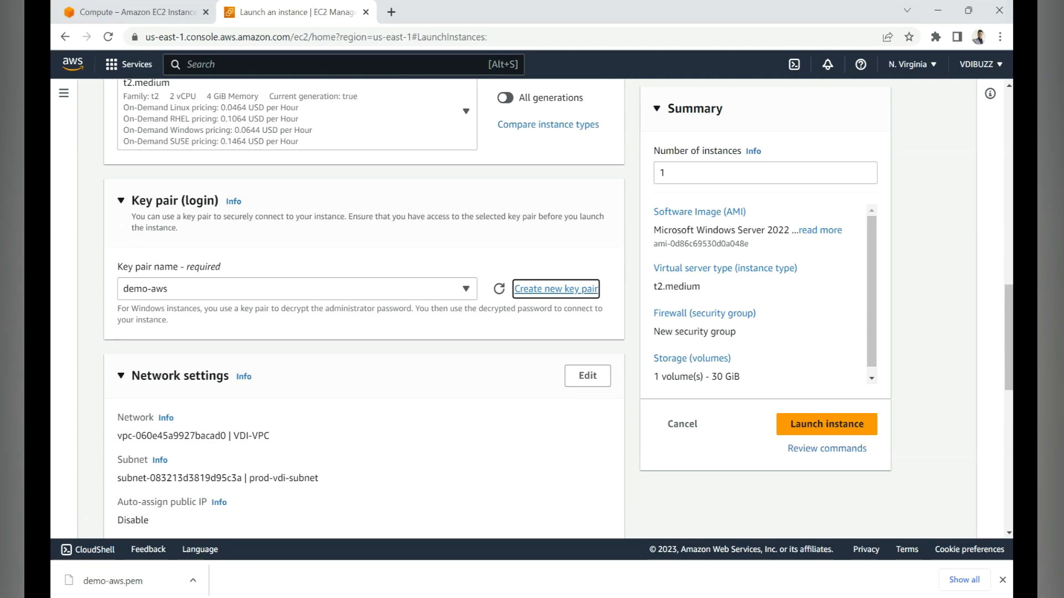
{"action": "left_click", "coordinate": [466, 289]}
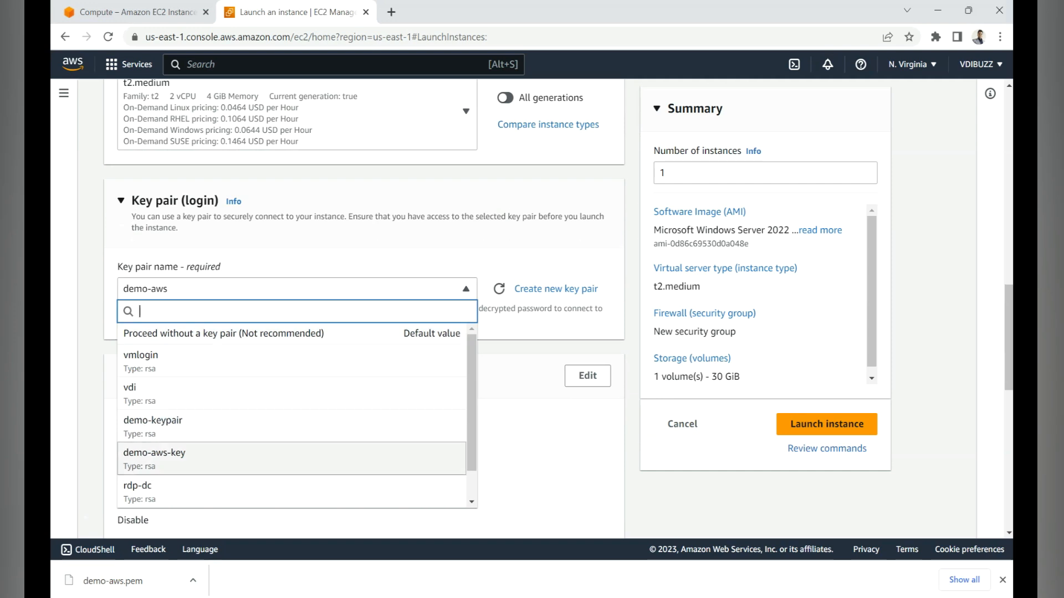
{"action": "key", "text": "Up"}
{"action": "key", "text": "Up"}
{"action": "key", "text": "Up"}
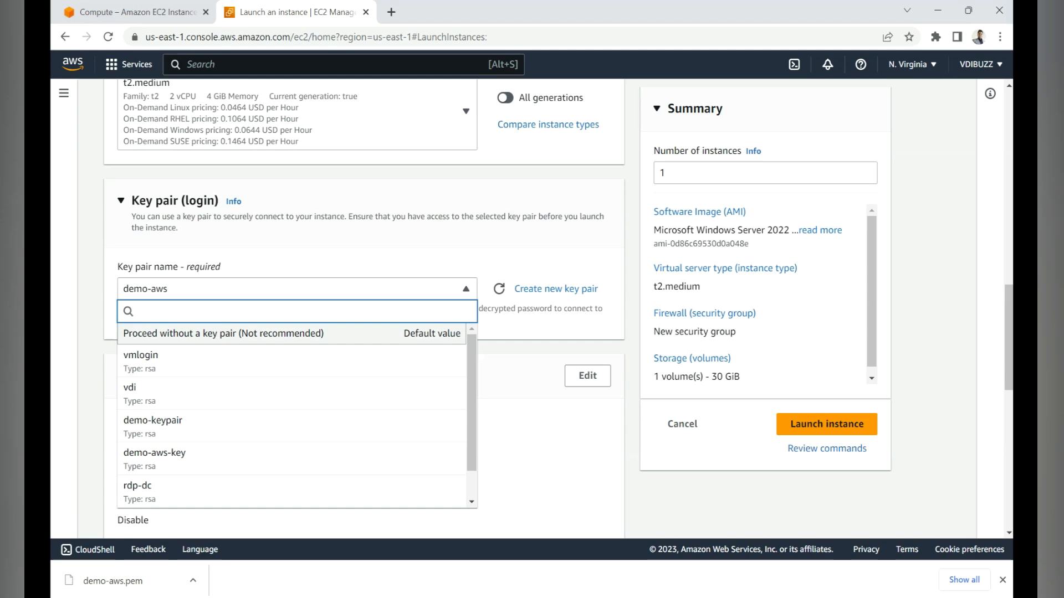
{"action": "key", "text": "Escape"}
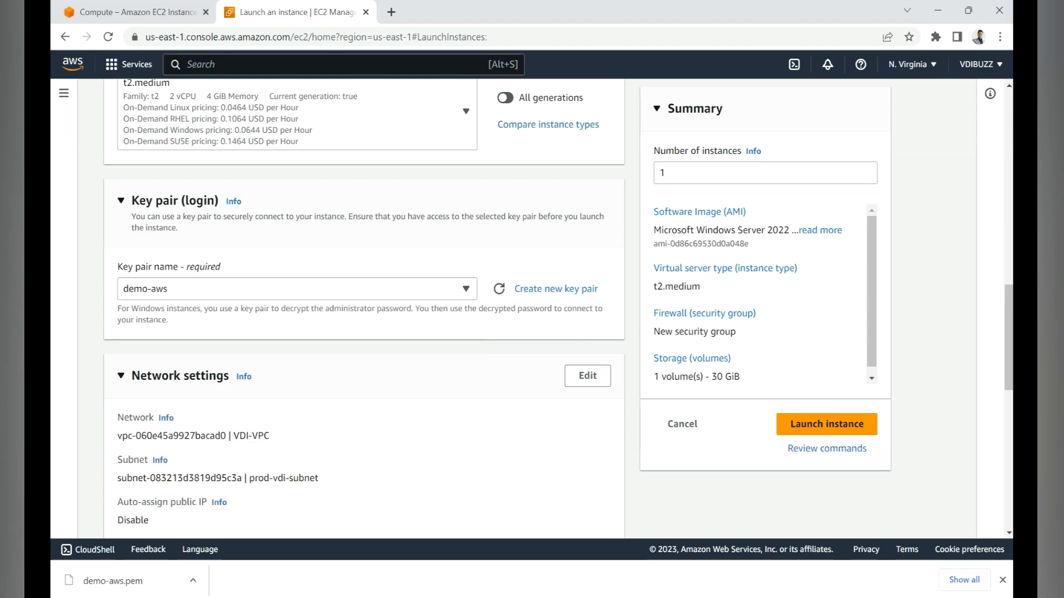
Step: Open the network settings for editing and review the VPC and subnet choices, keeping VDI-VPC and prod-vdi-subnet
{"action": "scroll", "coordinate": [364, 308], "scroll_direction": "down", "scroll_amount": 2}
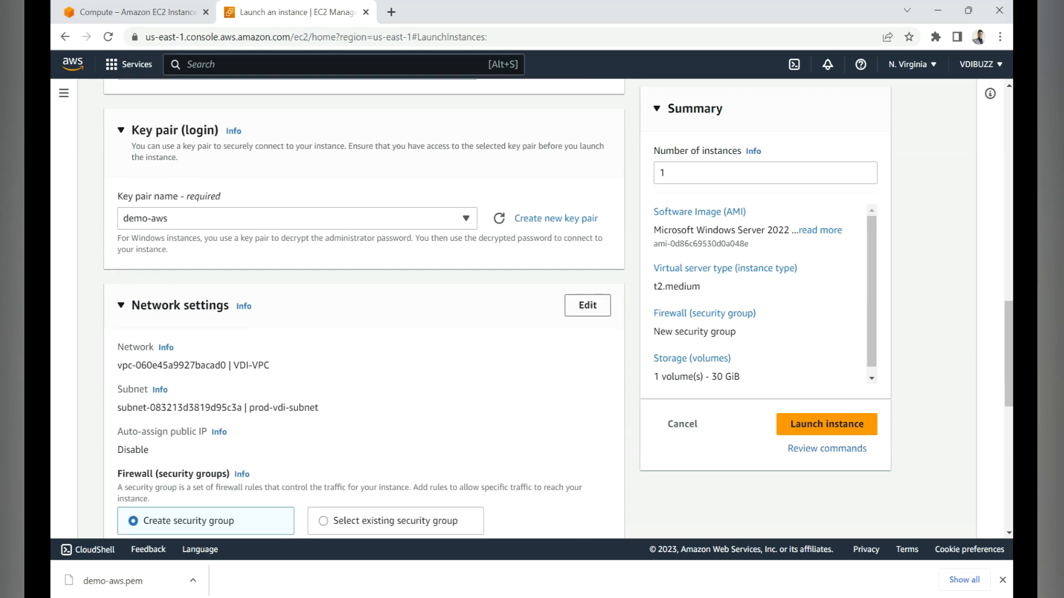
{"action": "left_click", "coordinate": [588, 305]}
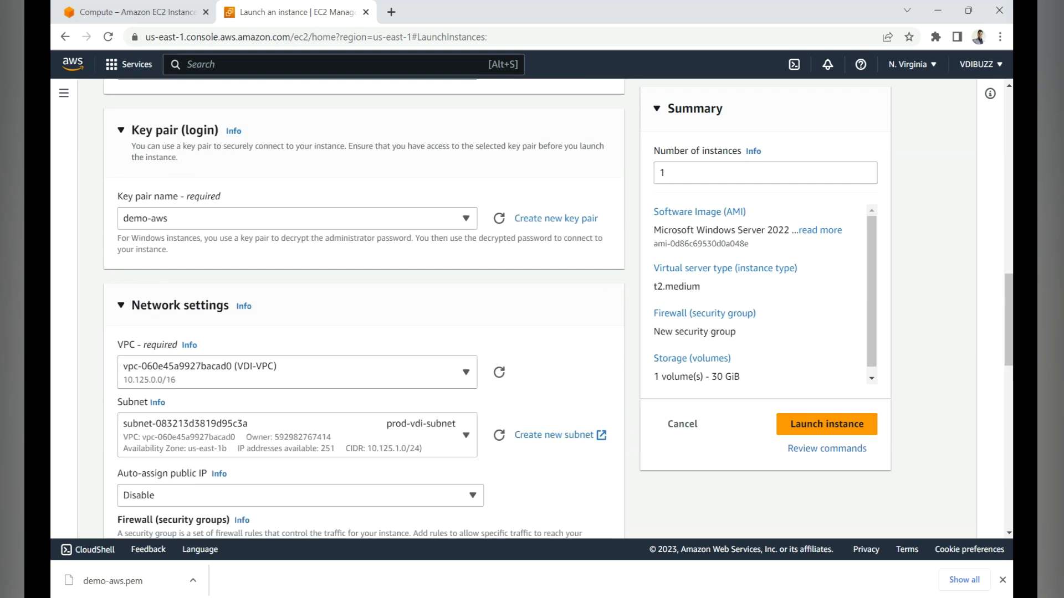
{"action": "left_click", "coordinate": [297, 372]}
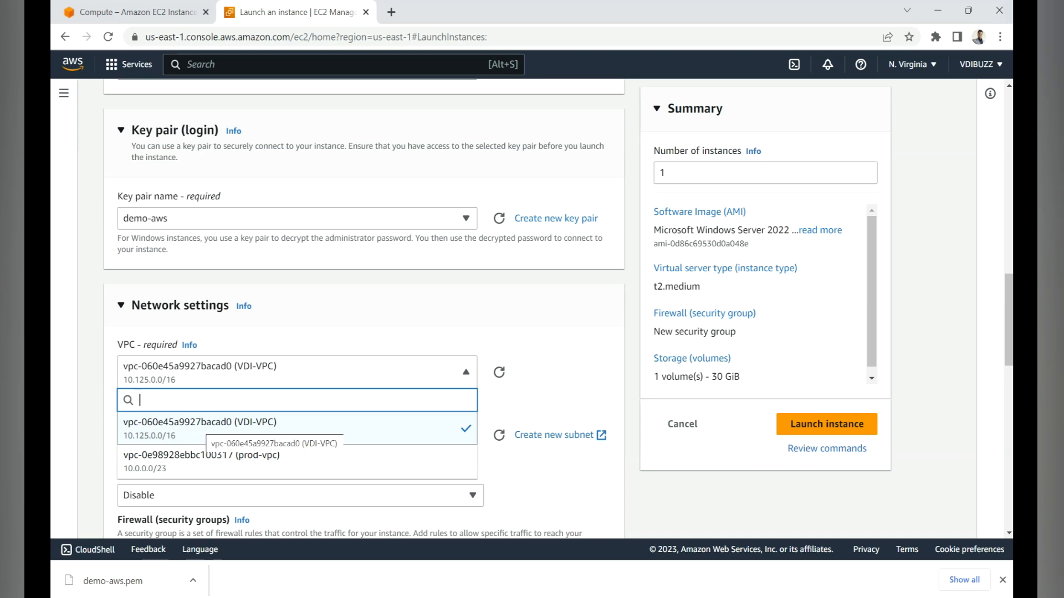
{"action": "left_click", "coordinate": [297, 372]}
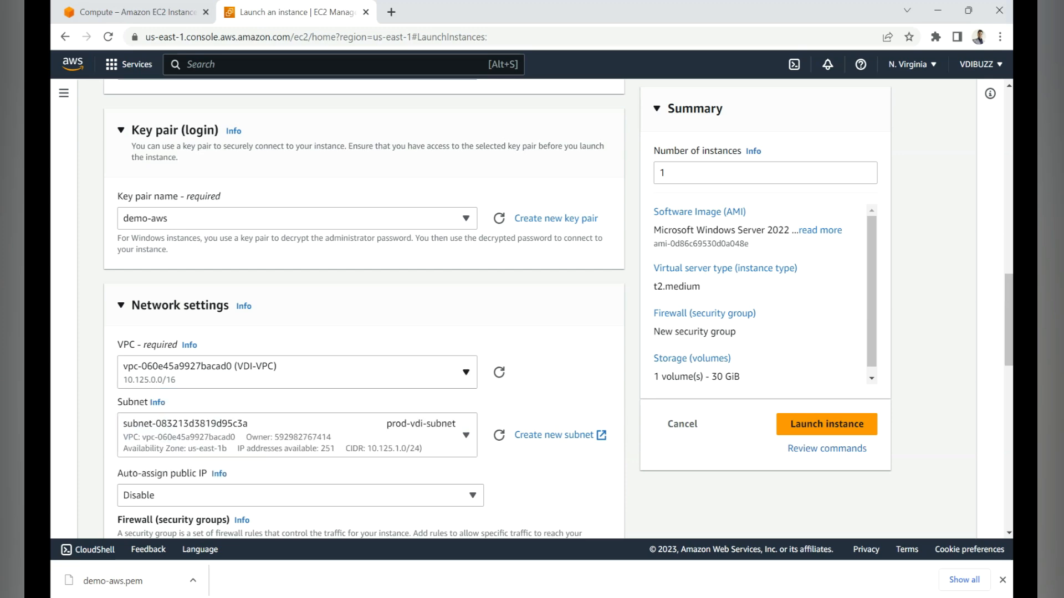
{"action": "scroll", "coordinate": [297, 365], "scroll_direction": "down", "scroll_amount": 1}
{"action": "left_click", "coordinate": [297, 364]}
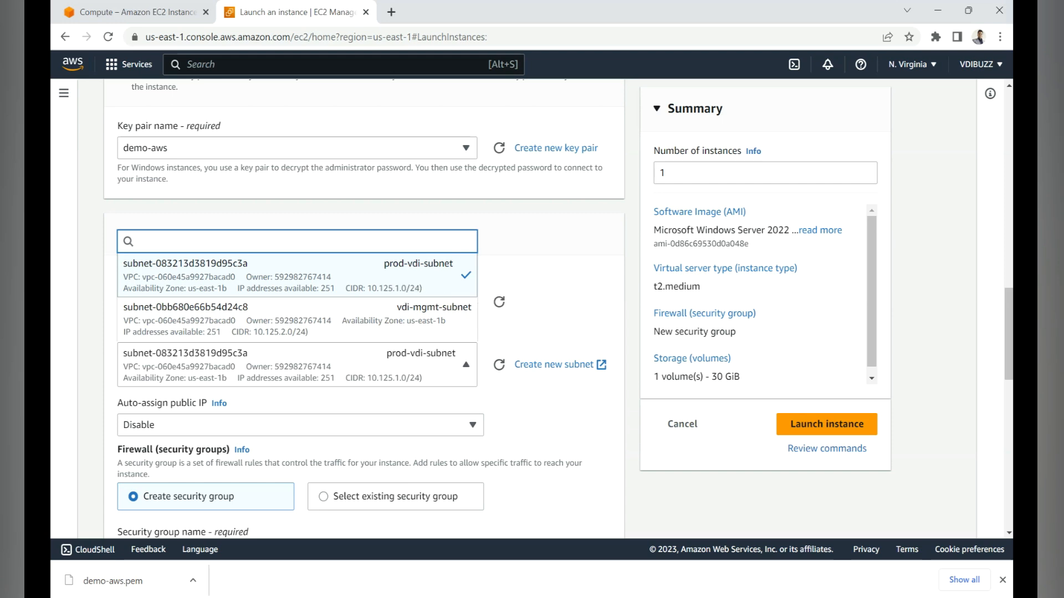
Step: Enable auto-assignment of a public IP in the instance's network settings
{"action": "left_click", "coordinate": [301, 425]}
{"action": "scroll", "coordinate": [364, 310], "scroll_direction": "down", "scroll_amount": 2}
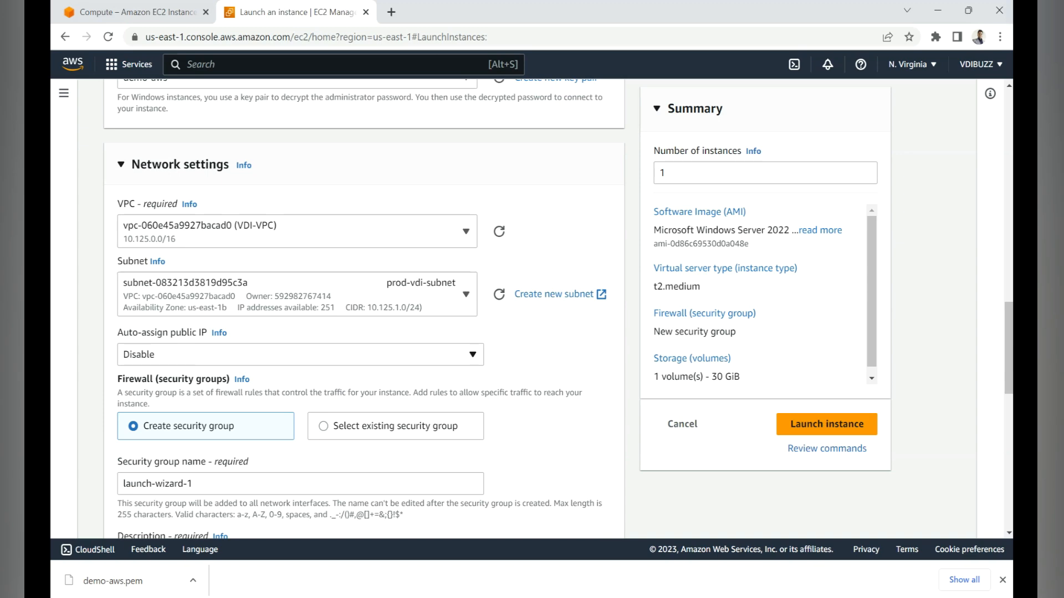
{"action": "left_click", "coordinate": [300, 354]}
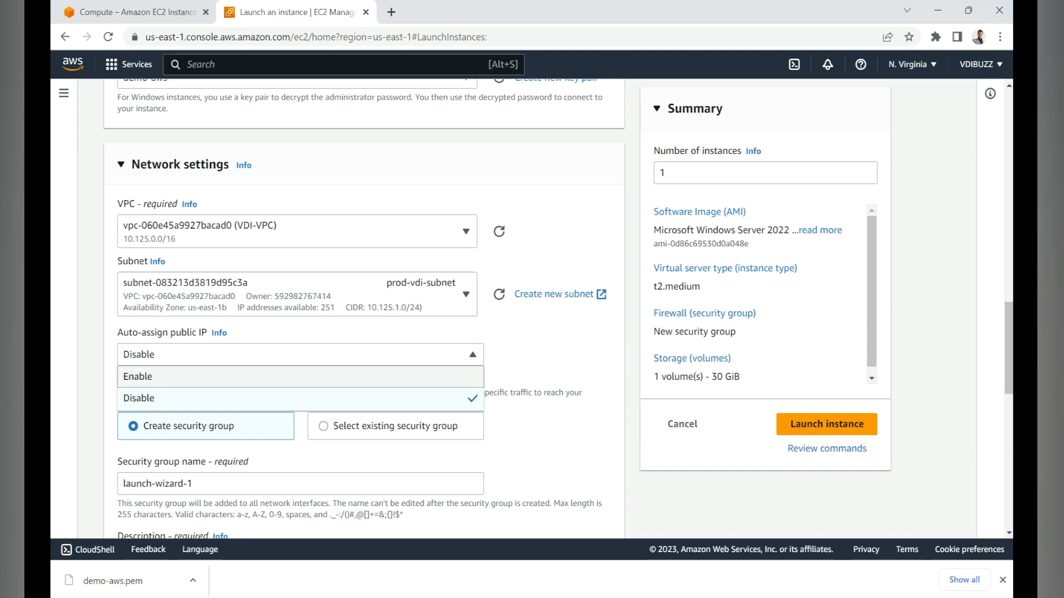
{"action": "left_click", "coordinate": [299, 376]}
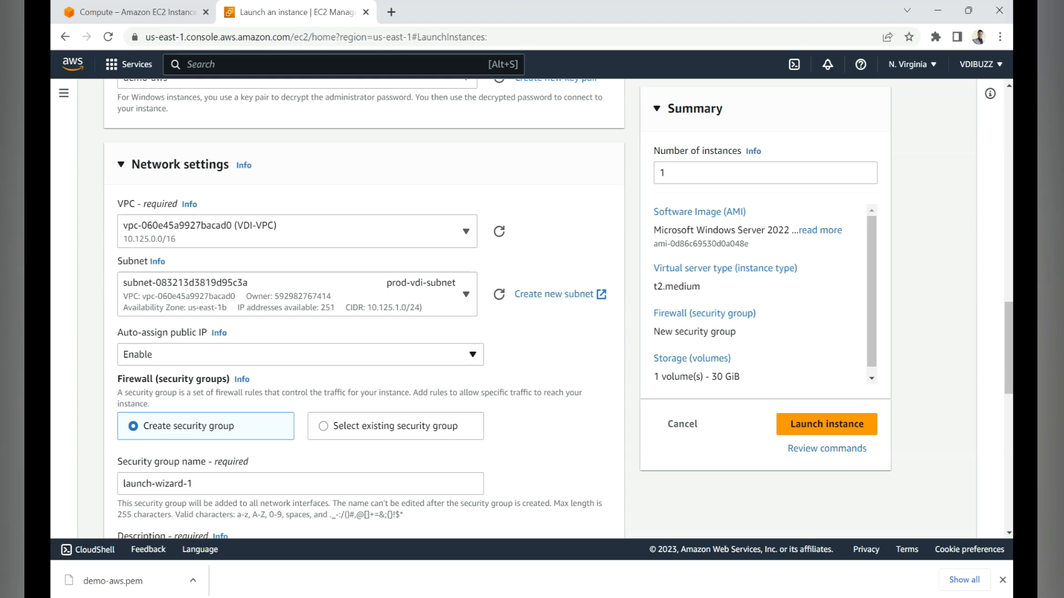
{"action": "left_click", "coordinate": [299, 354]}
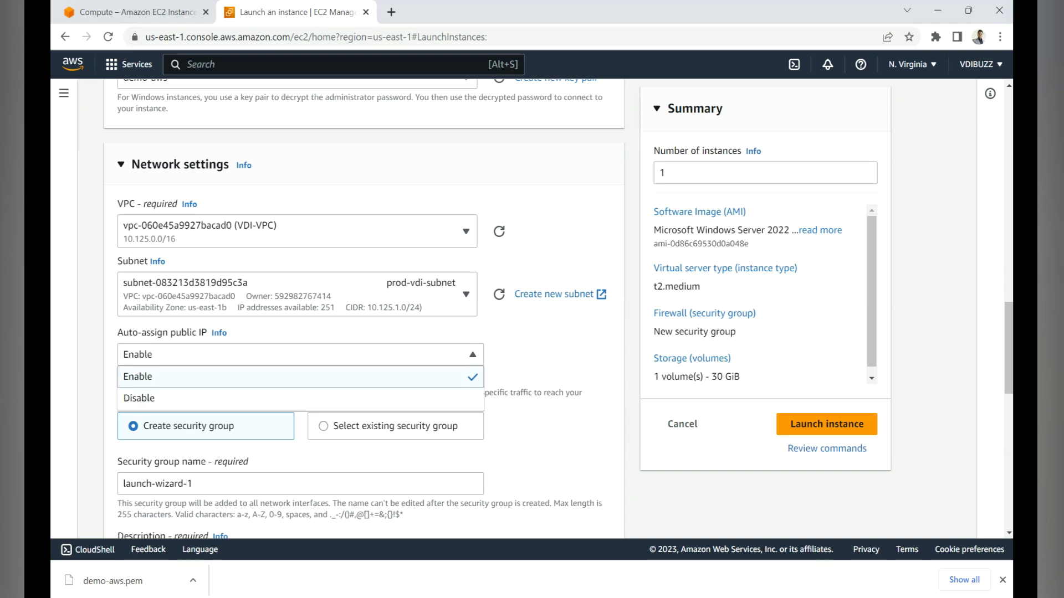
{"action": "key", "text": "Return"}
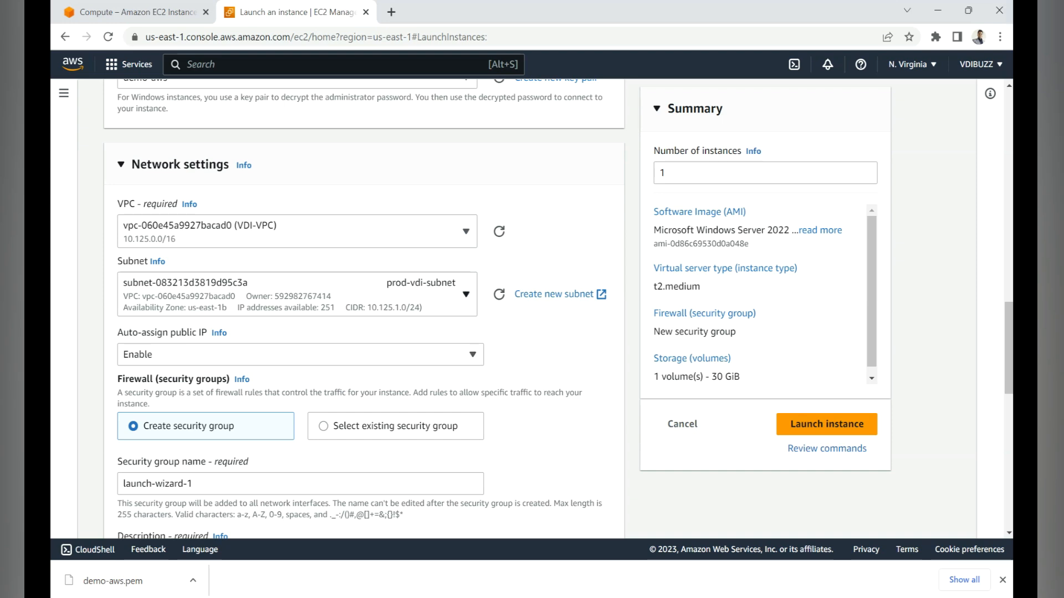
Step: Switch the firewall setting to an existing security group and assign the default security group of the VPC
{"action": "scroll", "coordinate": [363, 311], "scroll_direction": "down", "scroll_amount": 1}
{"action": "scroll", "coordinate": [364, 310], "scroll_direction": "down", "scroll_amount": 1}
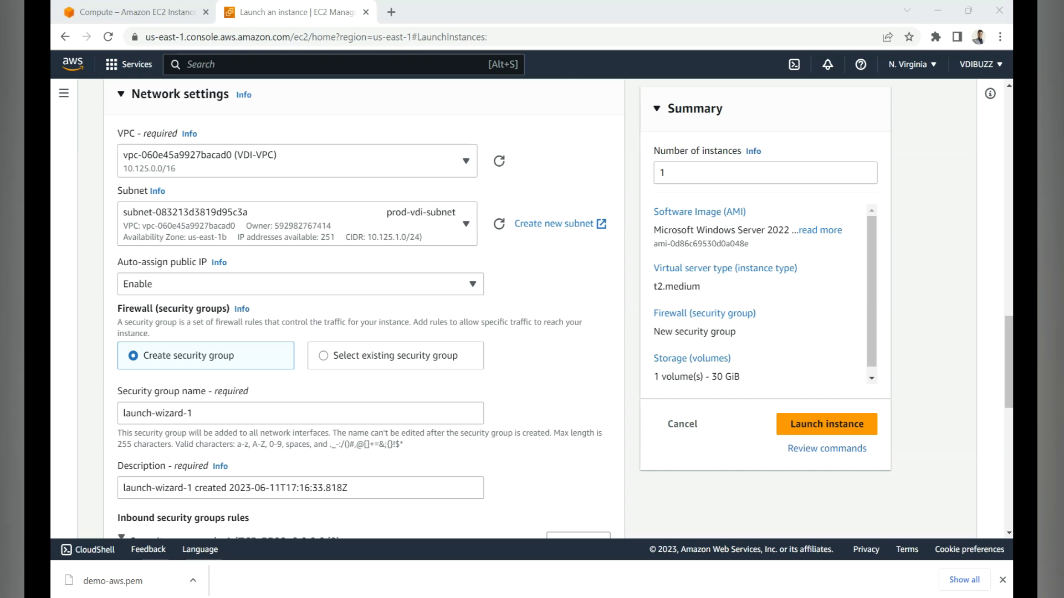
{"action": "left_click", "coordinate": [366, 356]}
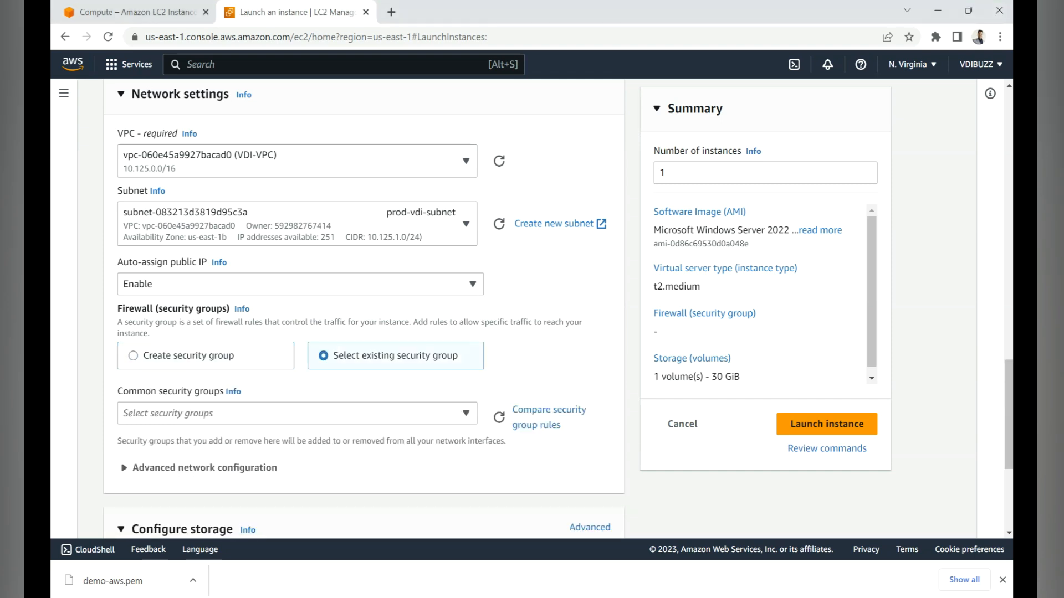
{"action": "left_click", "coordinate": [297, 413]}
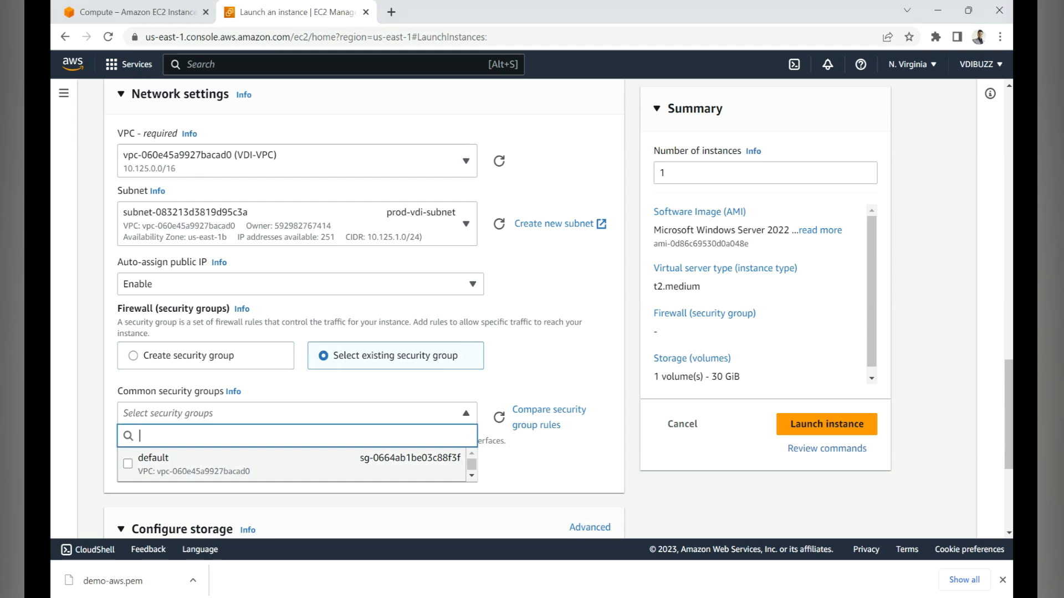
{"action": "left_click", "coordinate": [233, 464]}
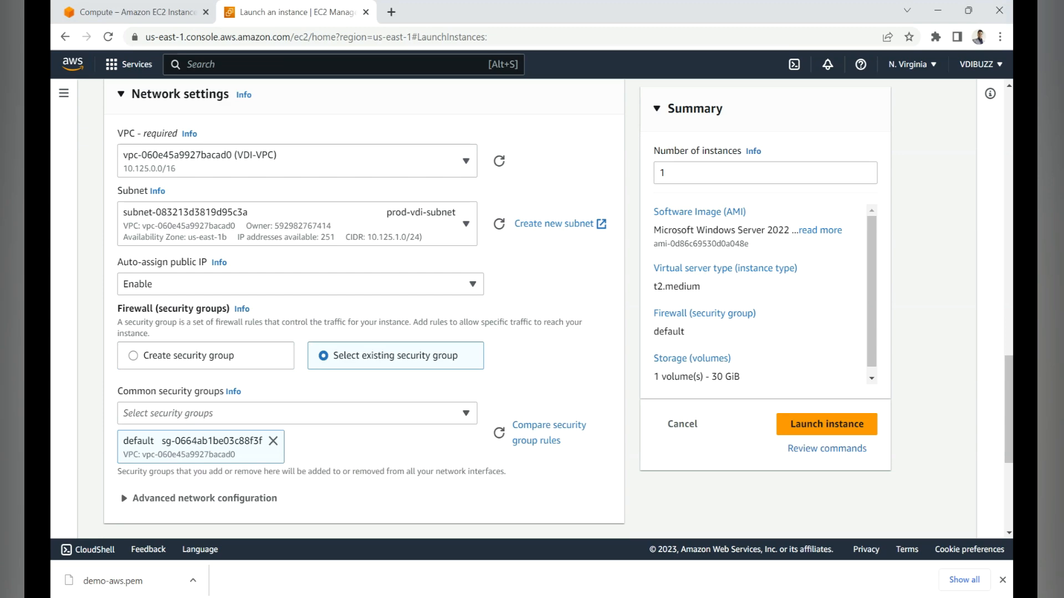
Step: Review the root volume's size and the available volume types, keeping 30 GiB and gp2
{"action": "scroll", "coordinate": [364, 305], "scroll_direction": "down", "scroll_amount": 5}
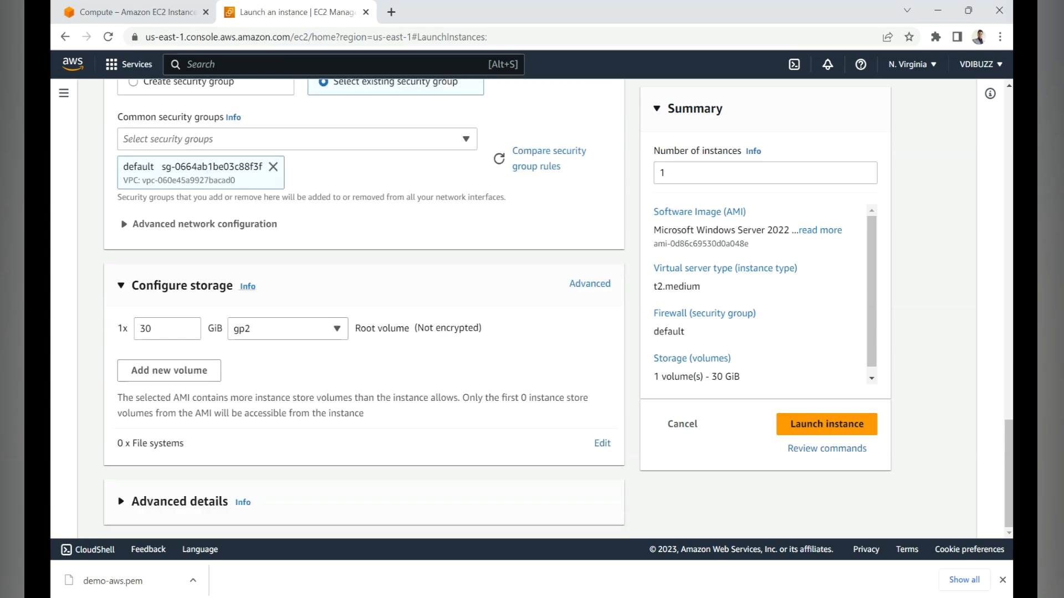
{"action": "left_click_drag", "start_coordinate": [157, 329], "coordinate": [137, 329]}
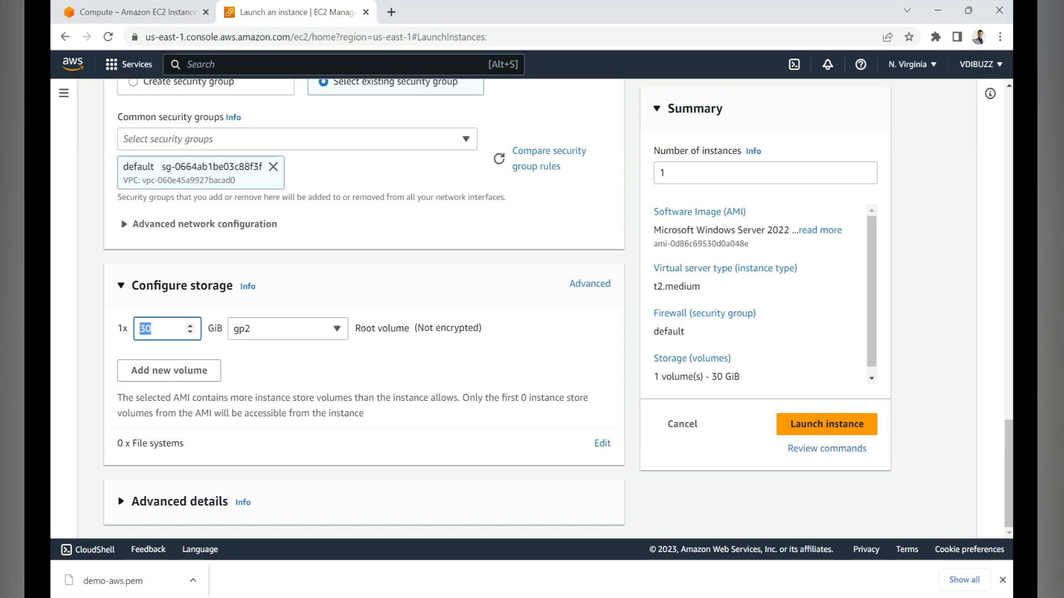
{"action": "left_click", "coordinate": [154, 329]}
{"action": "left_click", "coordinate": [287, 329]}
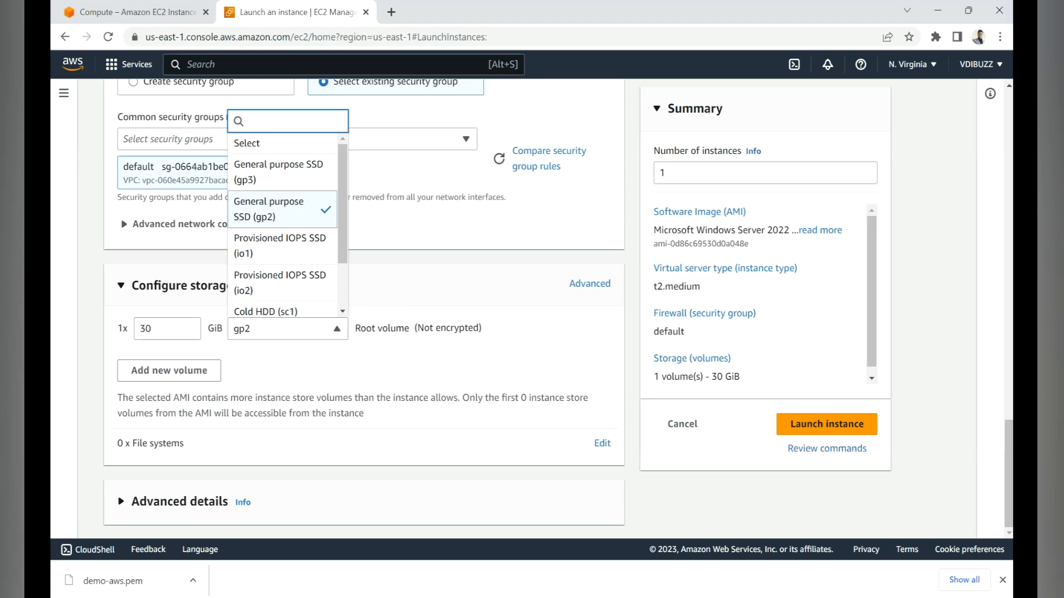
{"action": "key", "text": "Escape"}
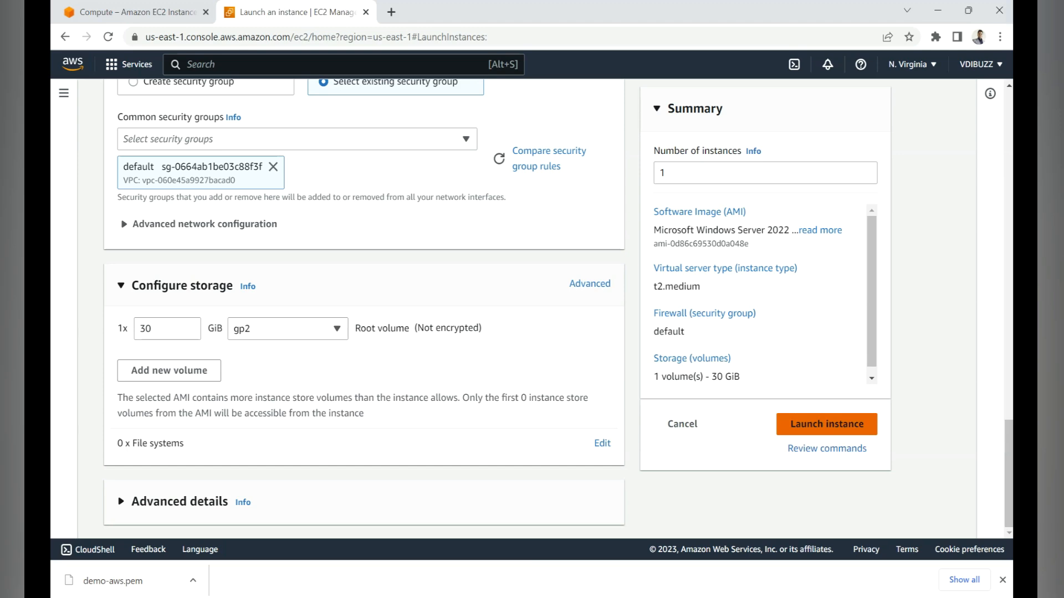
Step: Launch the configured instance and go to the list of EC2 instances
{"action": "left_click", "coordinate": [826, 424]}
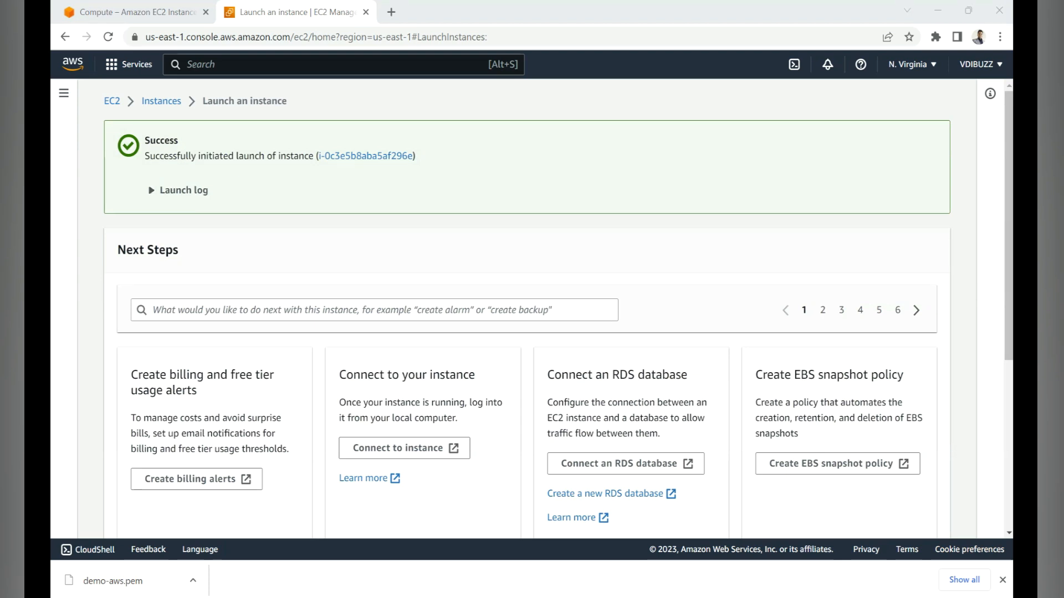
{"action": "left_click", "coordinate": [161, 101]}
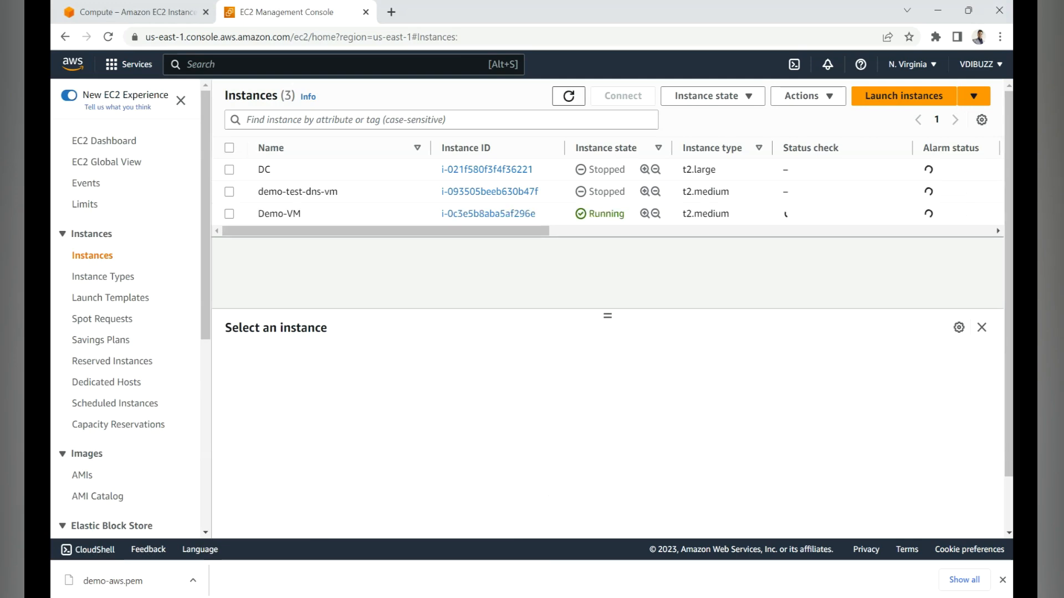
Step: Refresh the instances list, select Demo-VM and check its instance state and status checks
{"action": "left_click", "coordinate": [568, 96]}
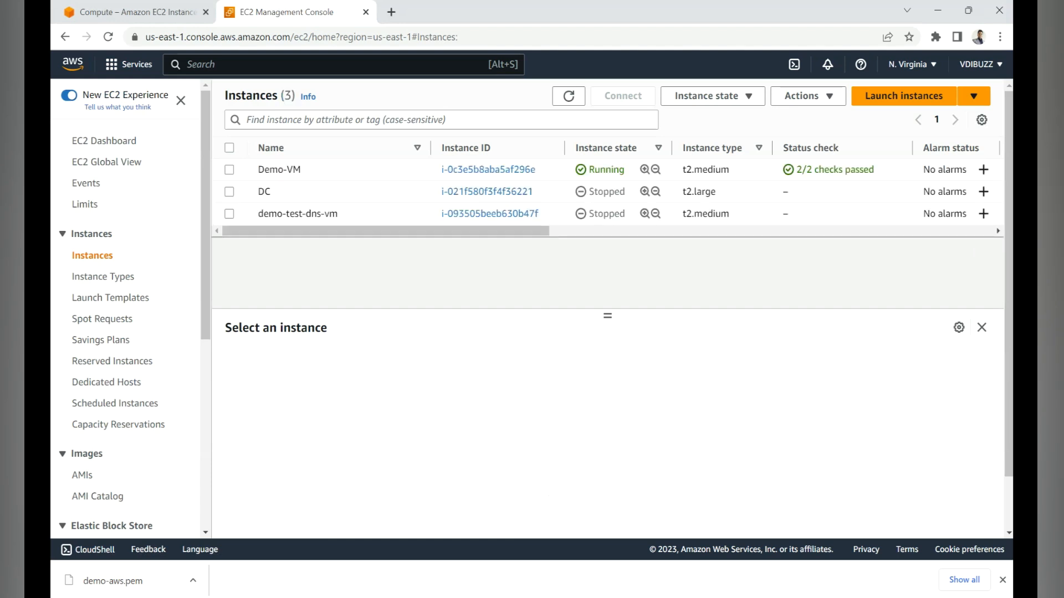
{"action": "double_click", "coordinate": [606, 170]}
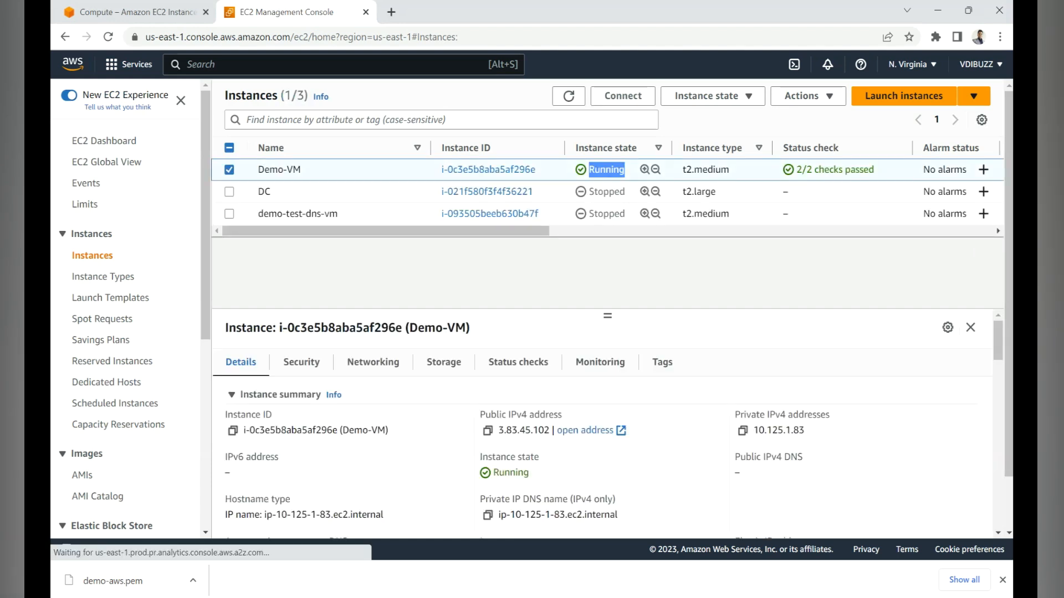
{"action": "left_click_drag", "start_coordinate": [802, 170], "coordinate": [875, 170]}
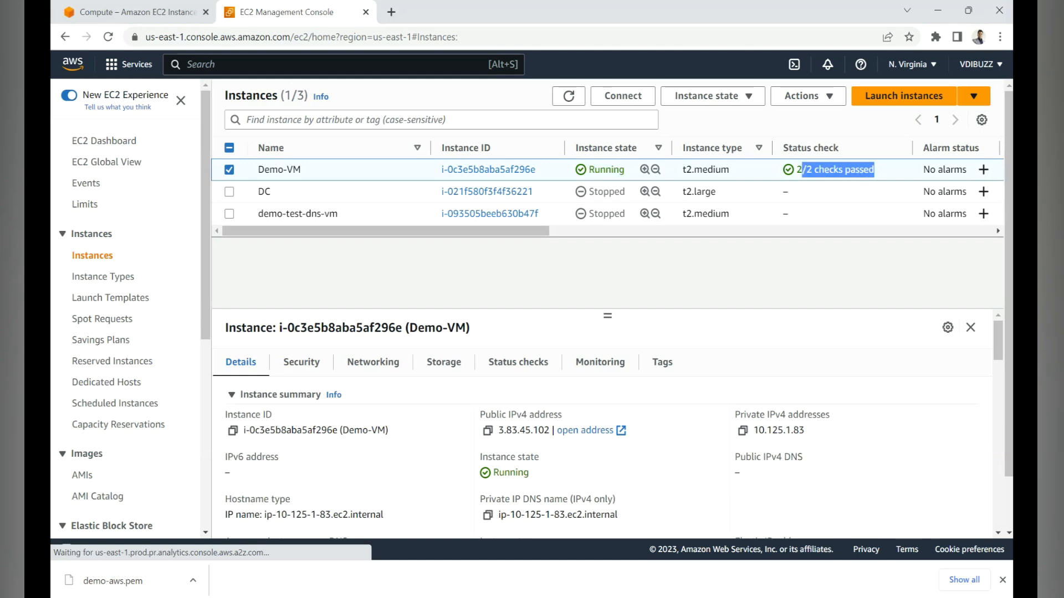